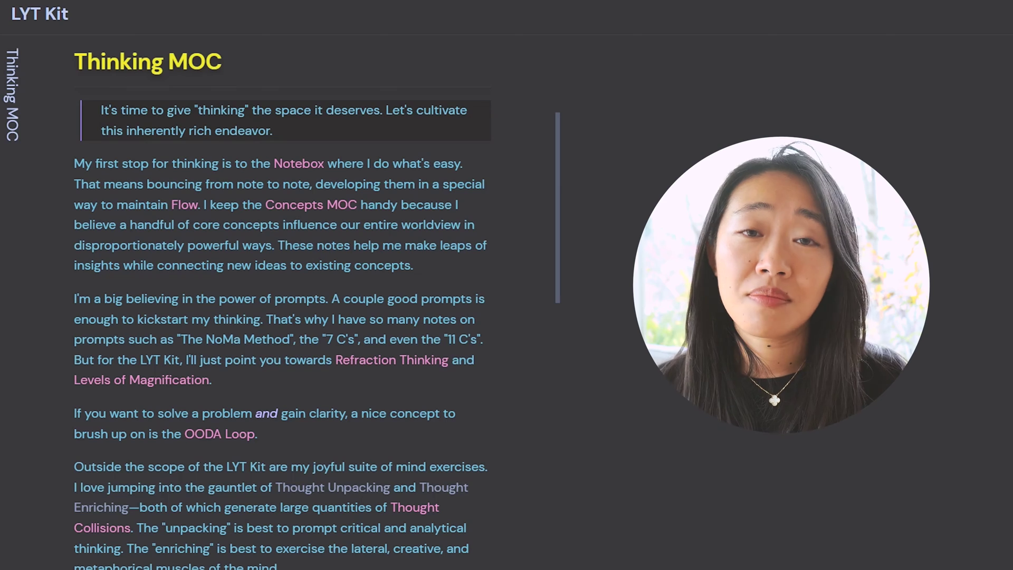
Scroll down the Thinking MOC past its Definitions section
scroll(282, 316, "down", 1)
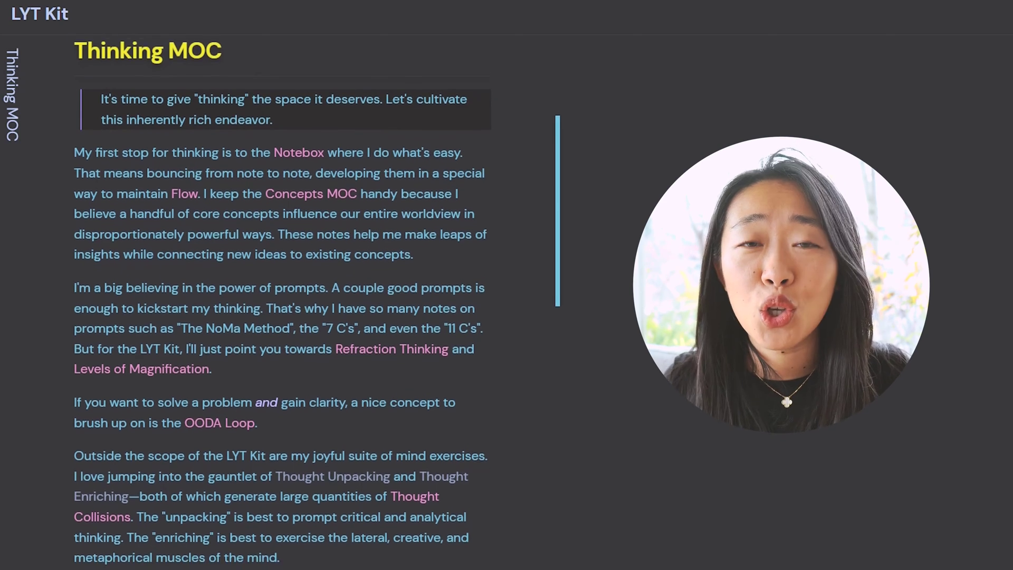
scroll(282, 301, "down", 5)
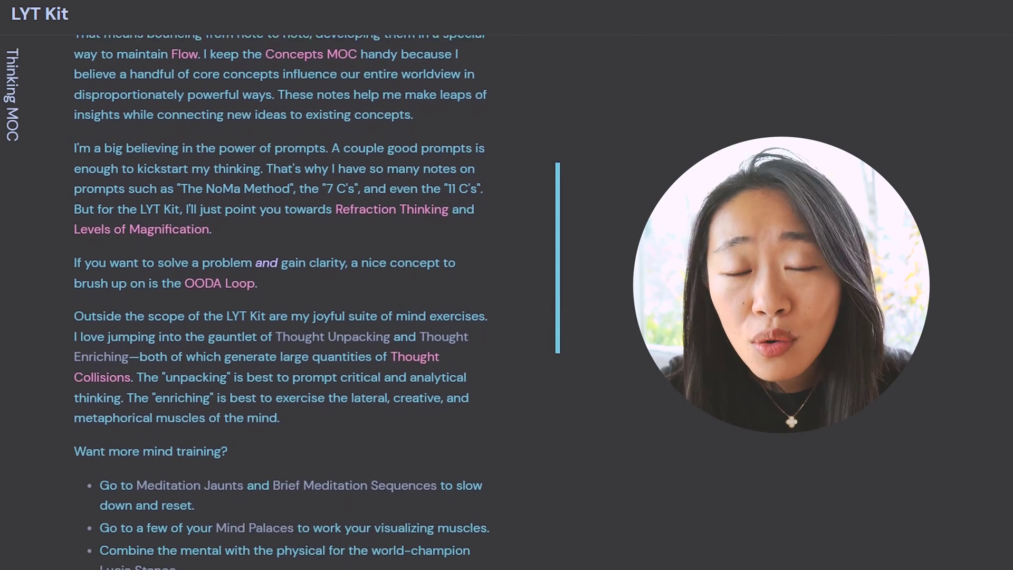
scroll(283, 301, "down", 5)
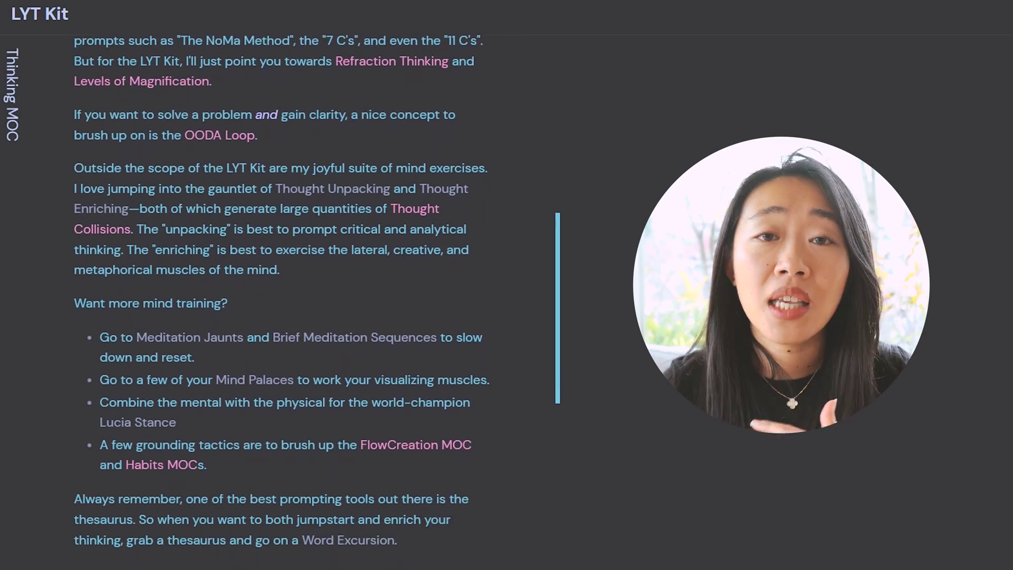
scroll(282, 301, "down", 6)
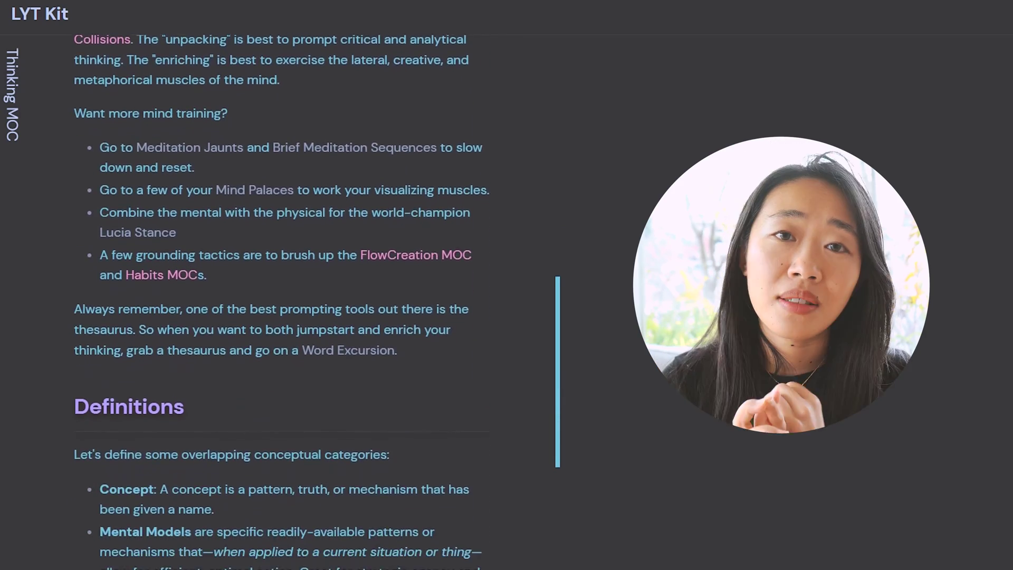
scroll(282, 300, "down", 6)
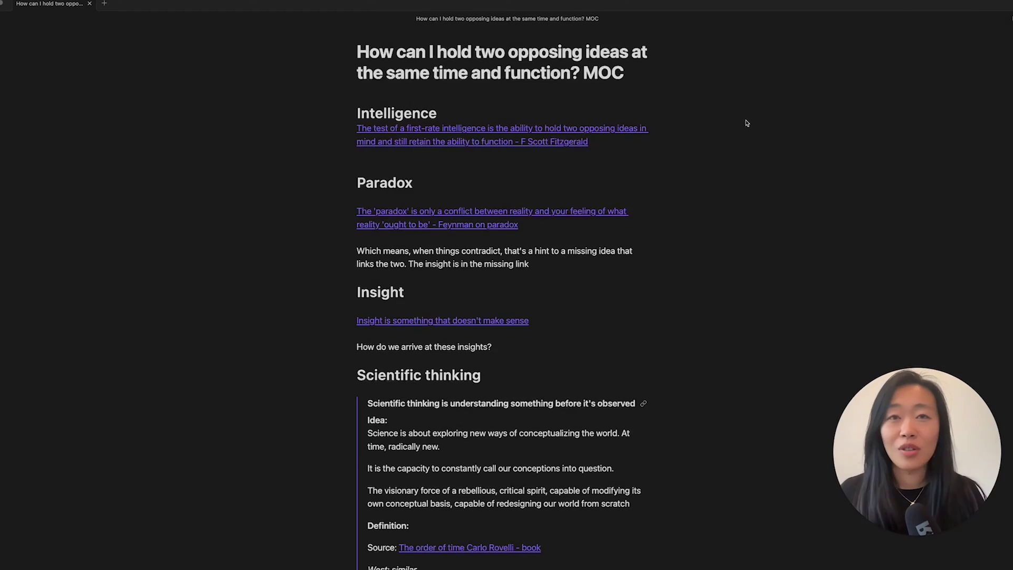
left_click_drag(358, 52, 583, 66)
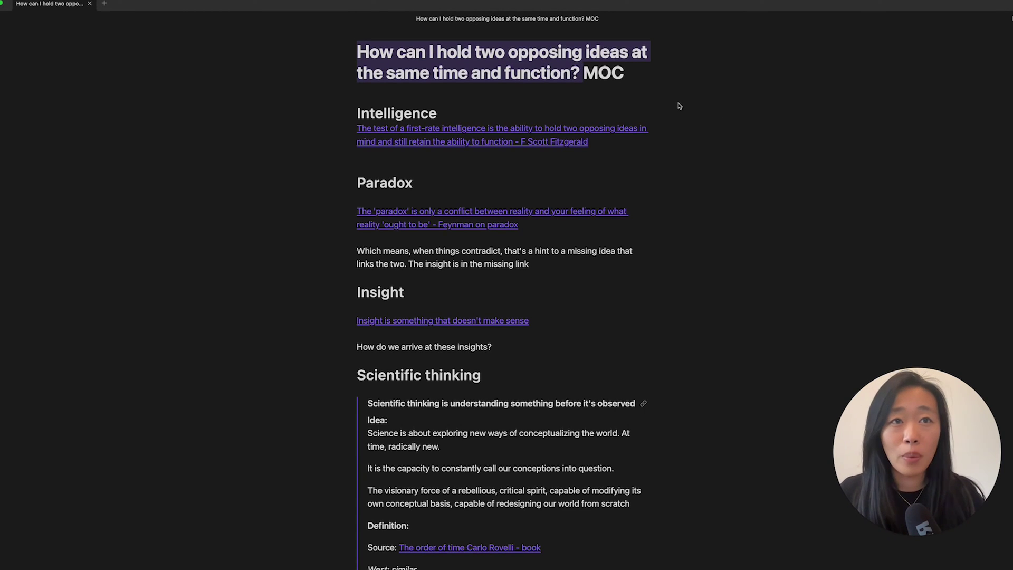
left_click(625, 94)
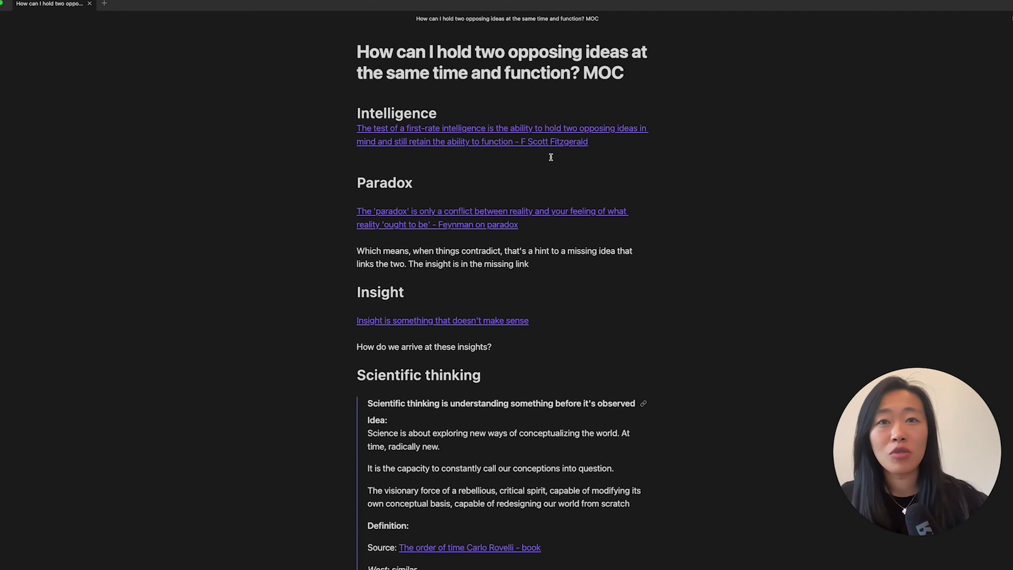
left_click(444, 112)
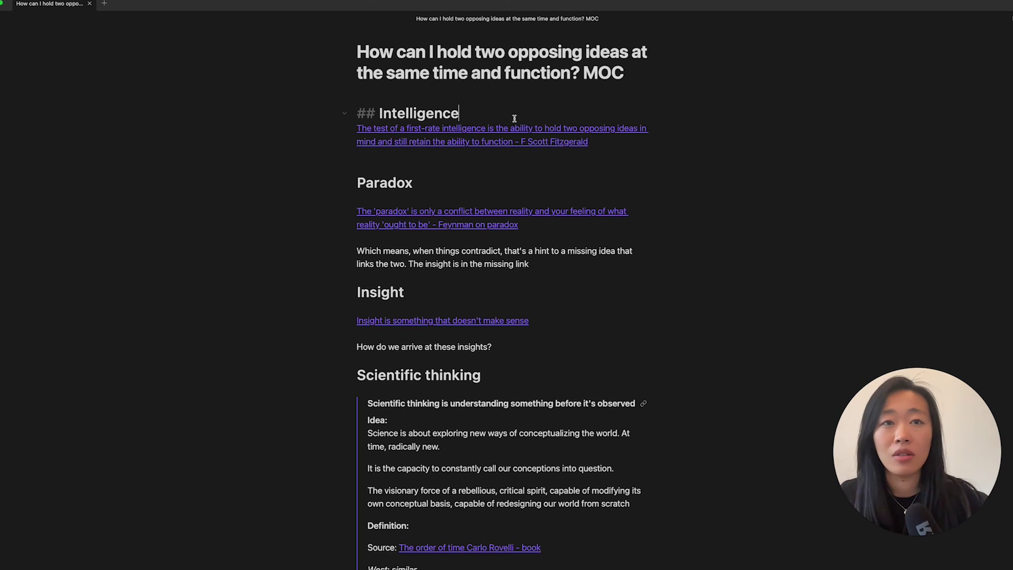
left_click(605, 153)
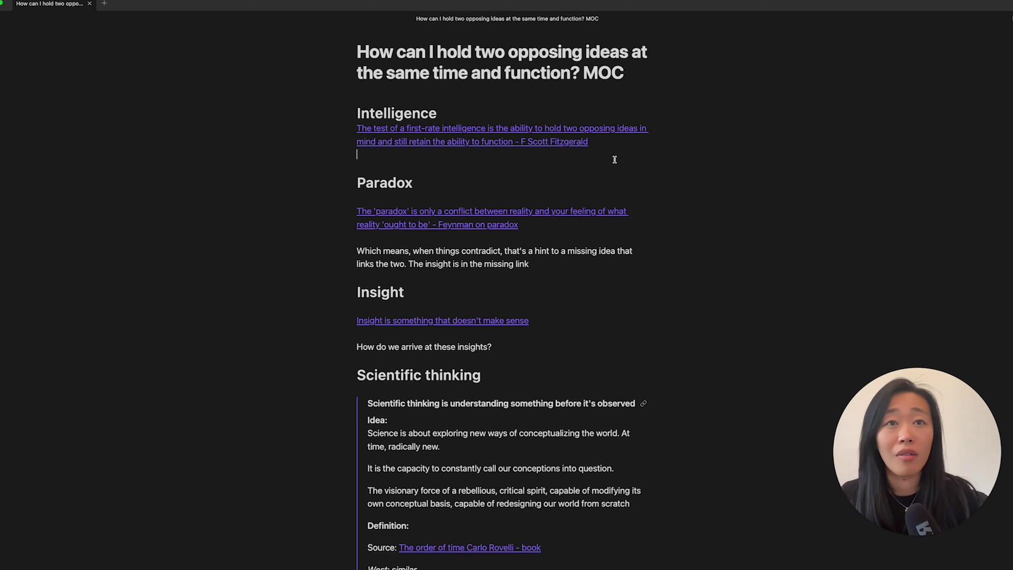
scroll(615, 160, "down", 3)
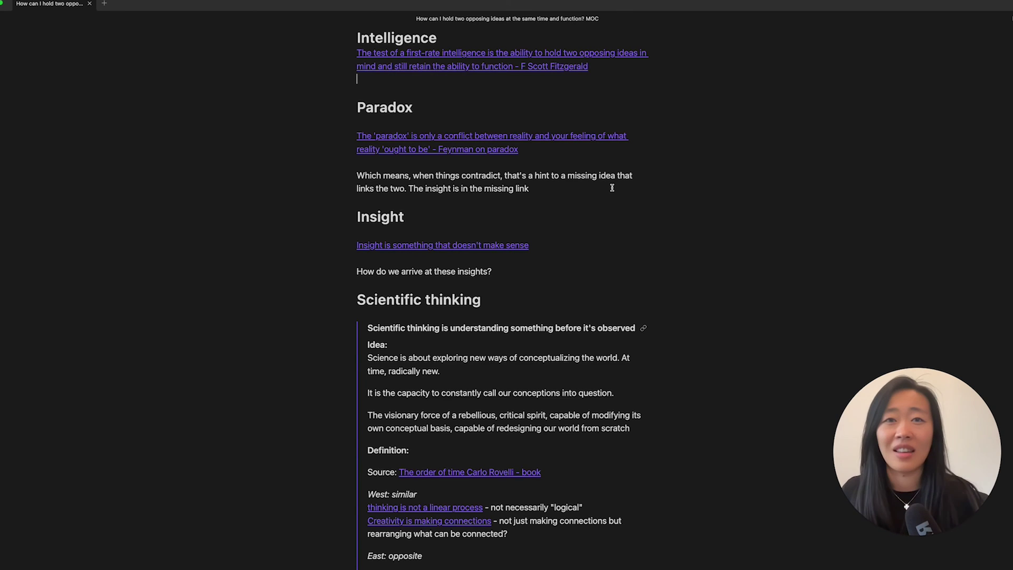
scroll(612, 188, "down", 3)
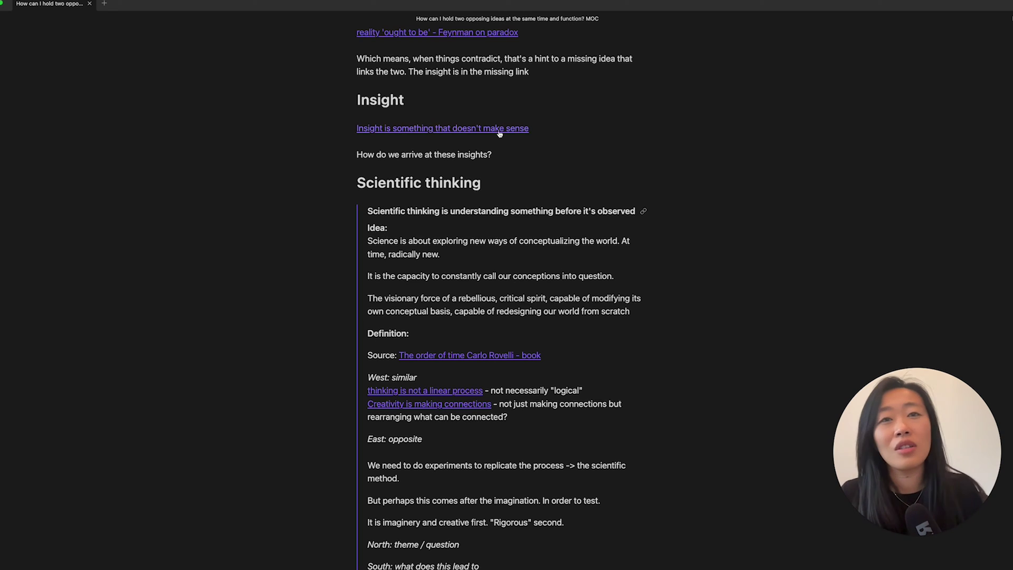
Scroll down to the Scientific thinking section with its embedded Rovelli note
scroll(506, 141, "down", 1)
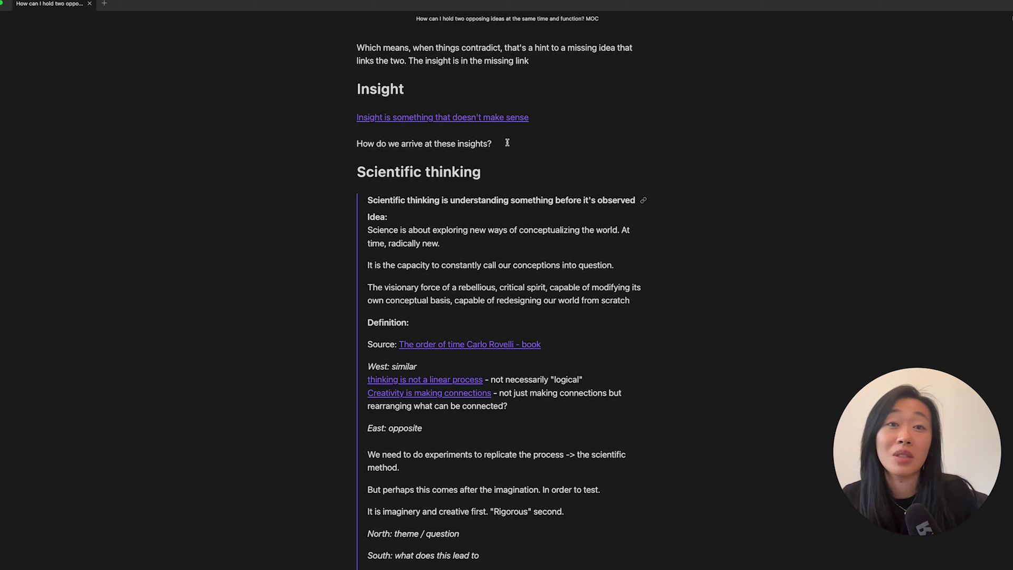
scroll(507, 143, "down", 1)
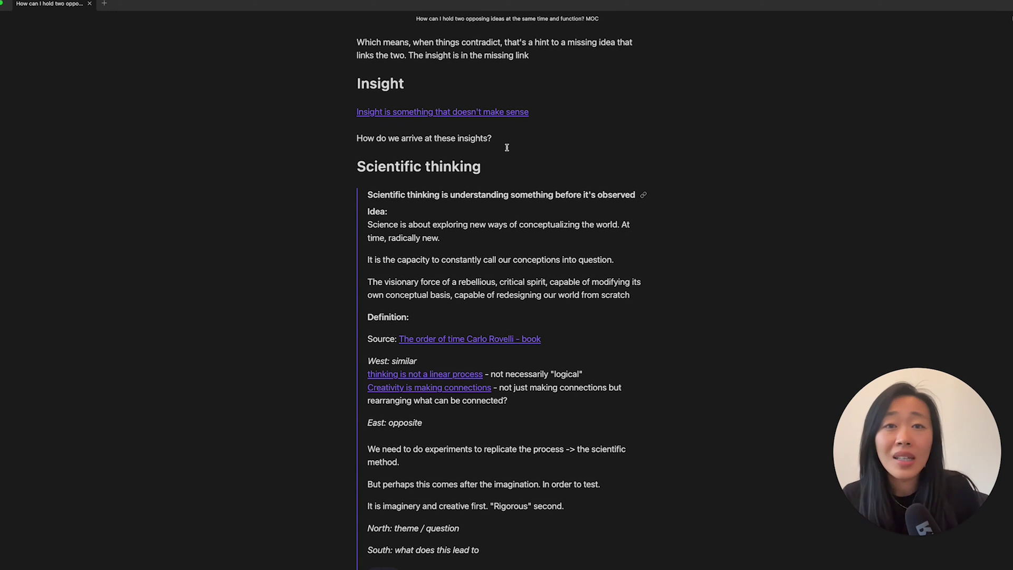
scroll(507, 147, "down", 4)
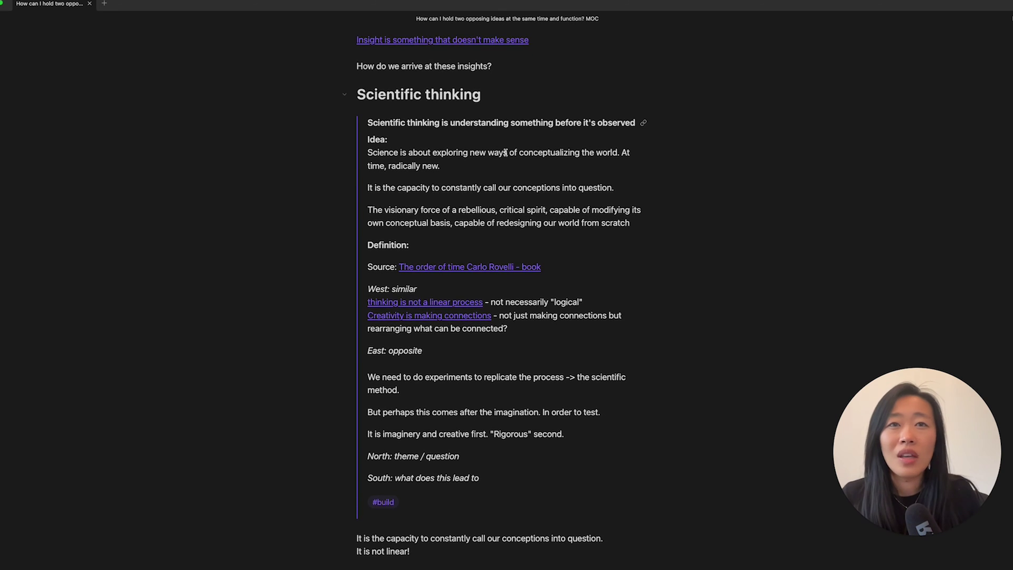
scroll(505, 152, "down", 1)
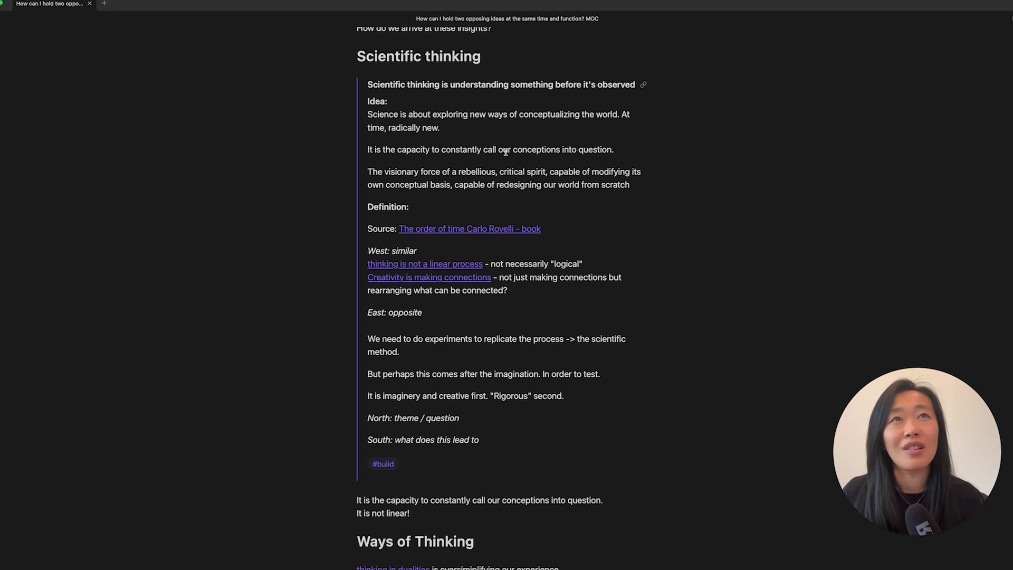
Scroll on through the Ways of Thinking, Creativity and Example sections of the MOC
scroll(649, 205, "down", 3)
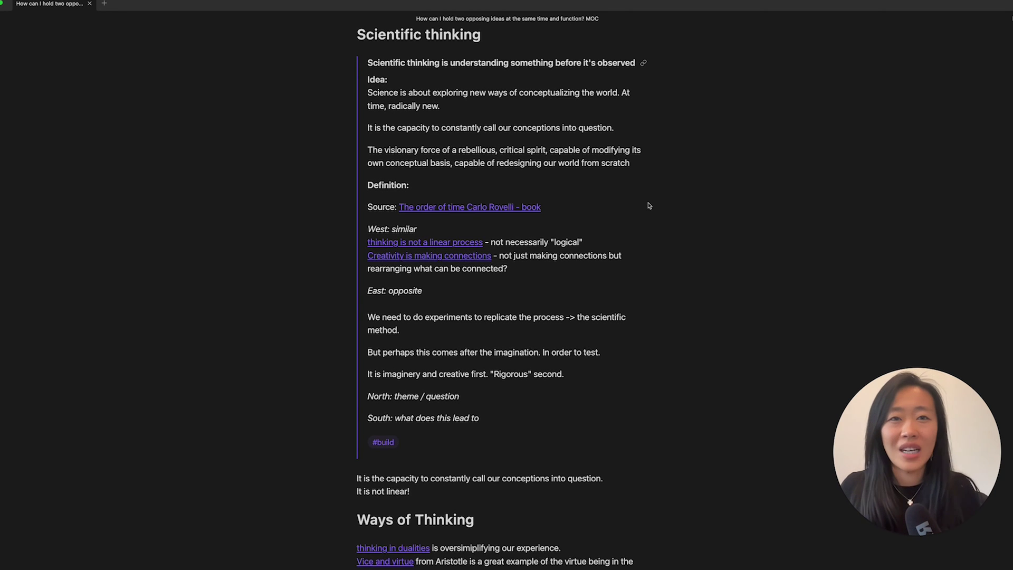
scroll(649, 206, "down", 5)
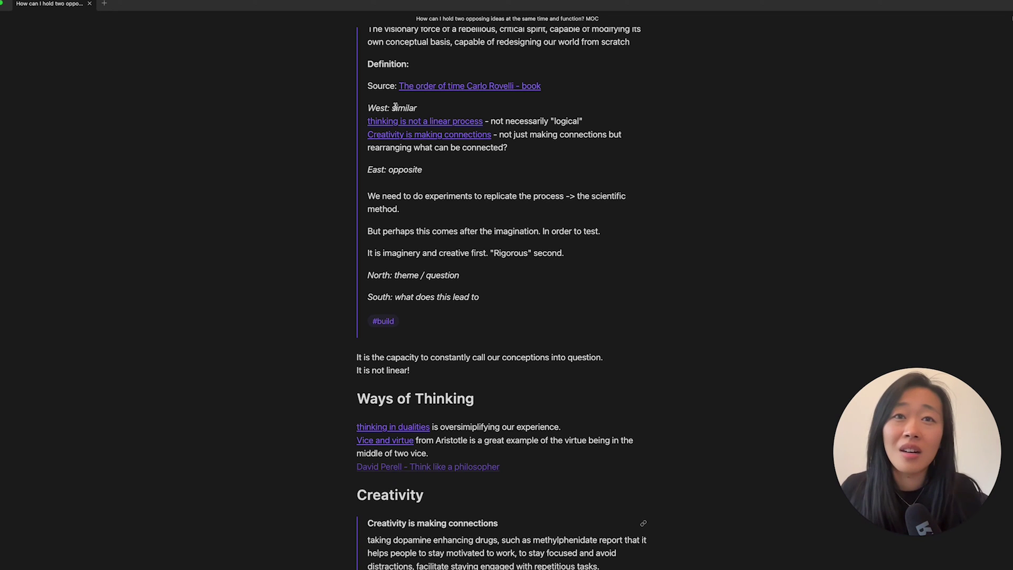
scroll(459, 126, "down", 1)
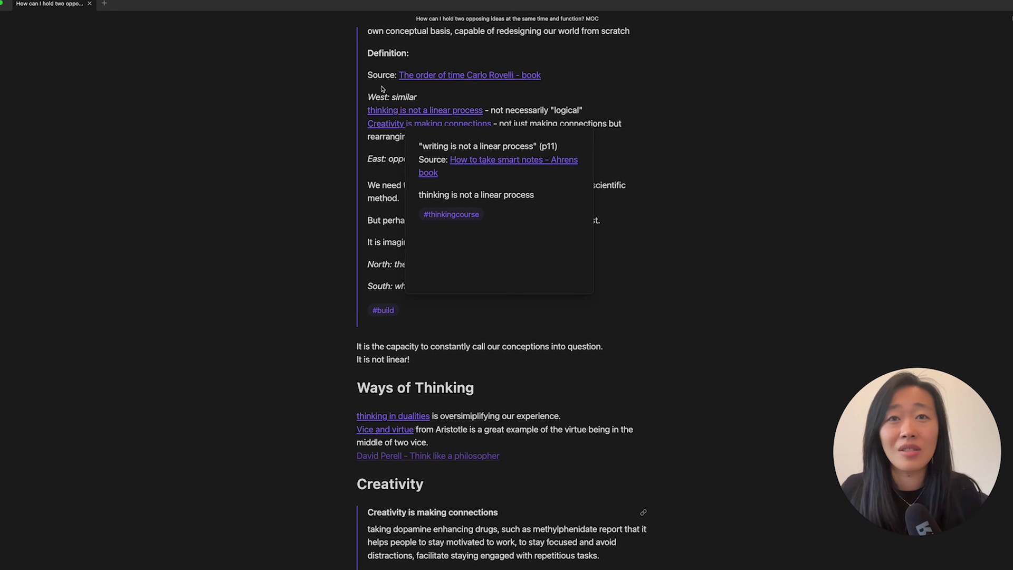
scroll(571, 154, "down", 2)
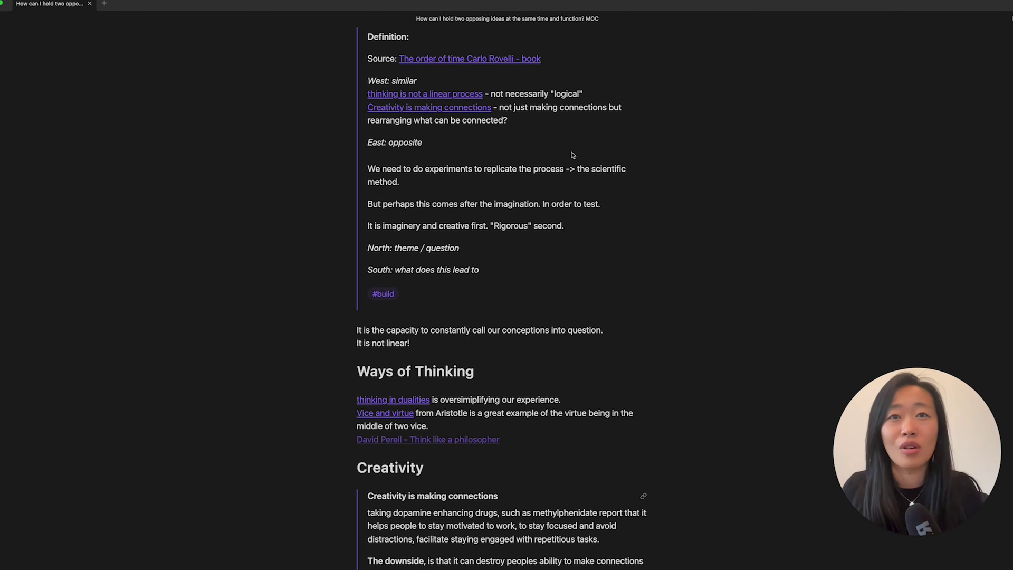
scroll(509, 144, "down", 8)
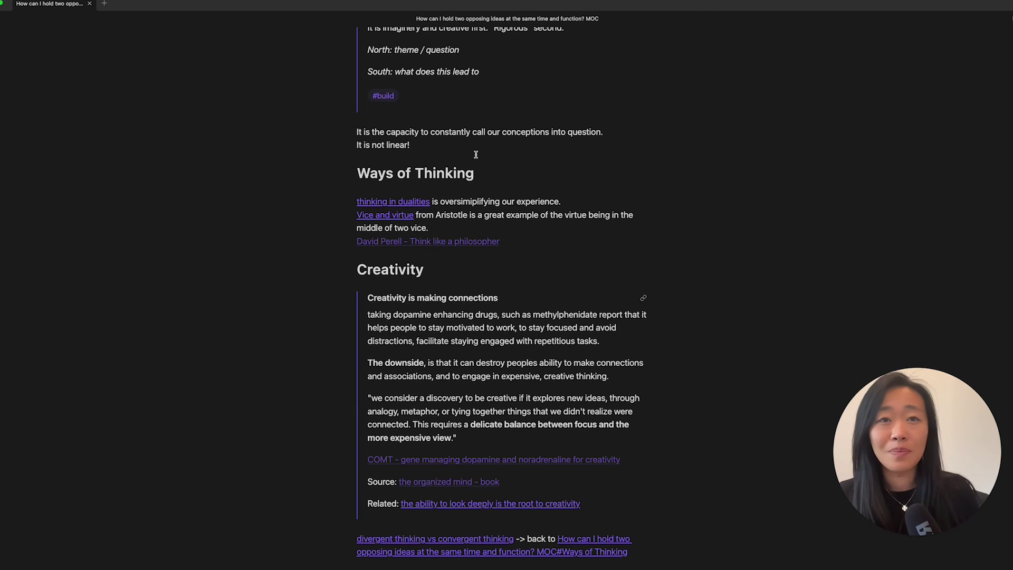
scroll(476, 154, "down", 2)
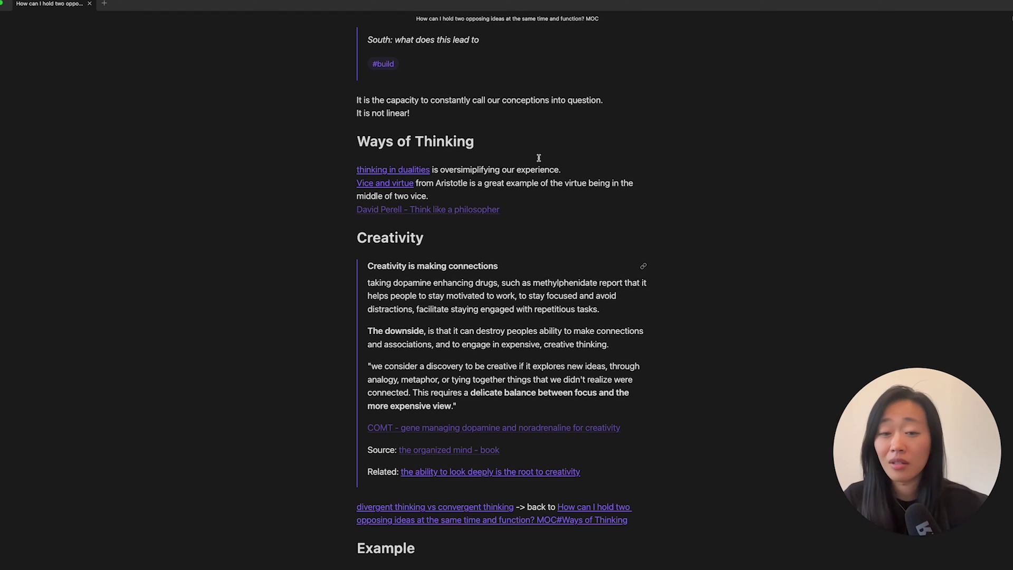
scroll(538, 157, "down", 3)
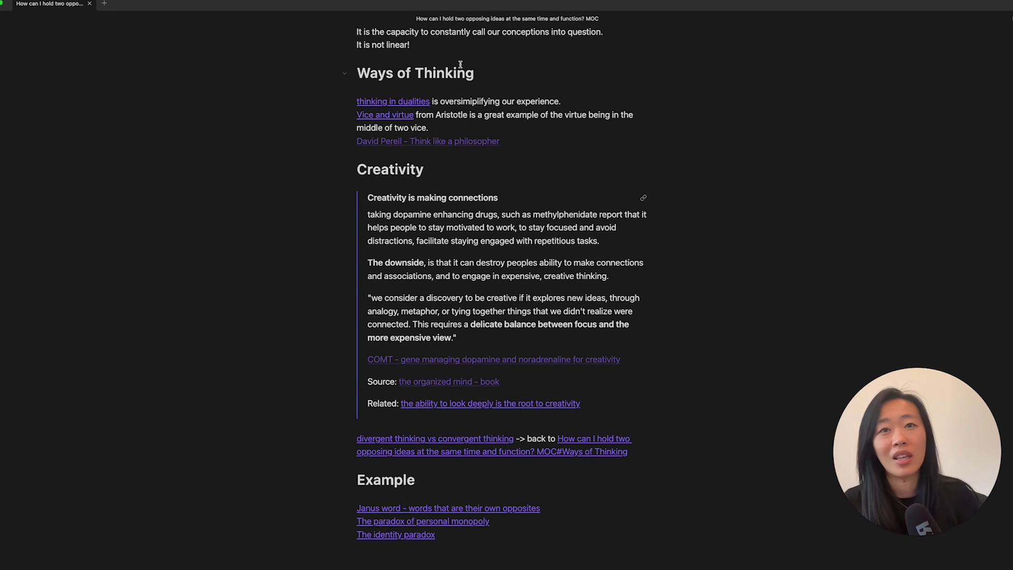
Scroll to the bottom of the MOC to reveal the CANVAS link to the MOC.canvas file
scroll(554, 147, "down", 1)
scroll(554, 148, "down", 1)
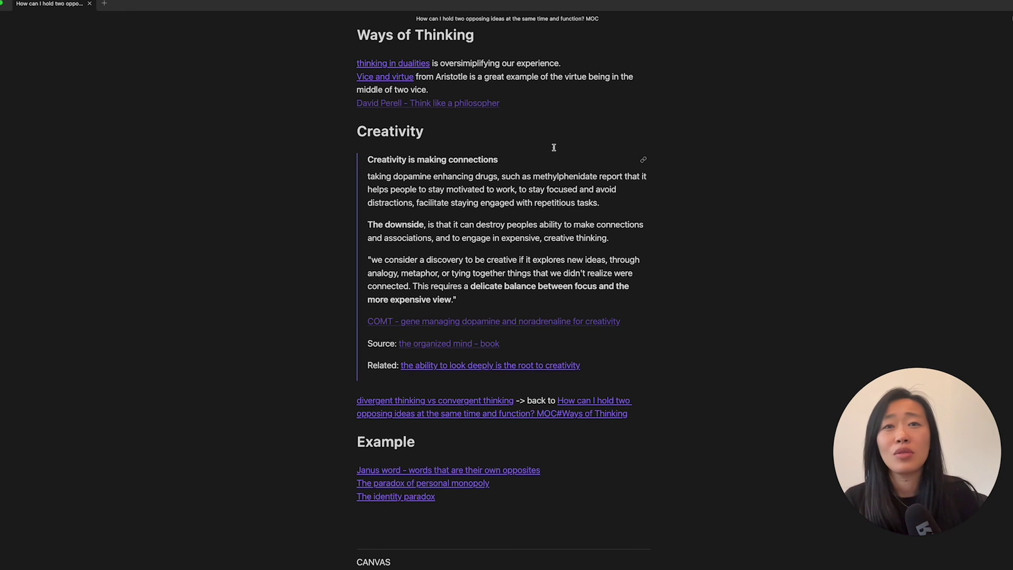
scroll(553, 147, "down", 5)
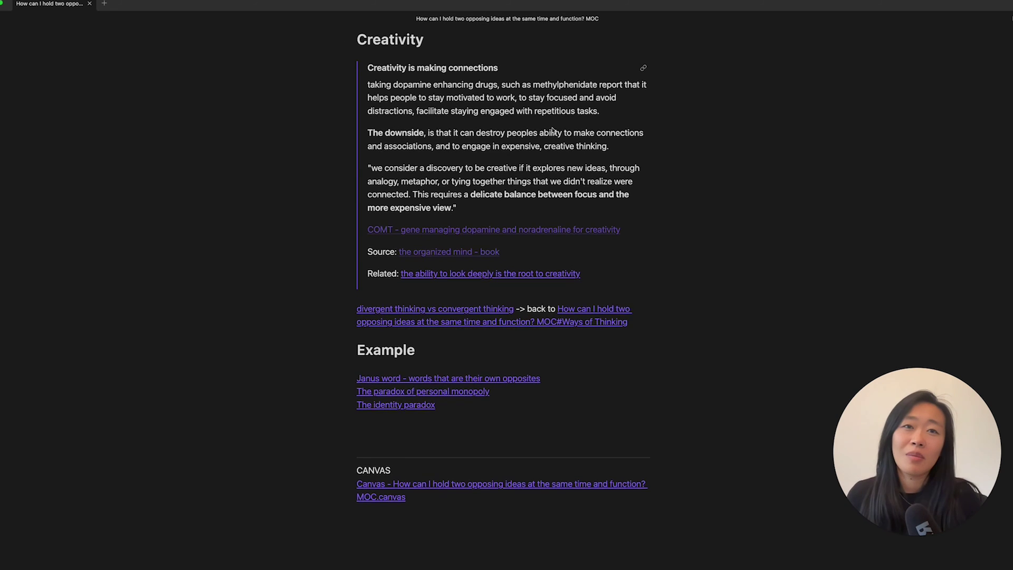
scroll(554, 145, "down", 1)
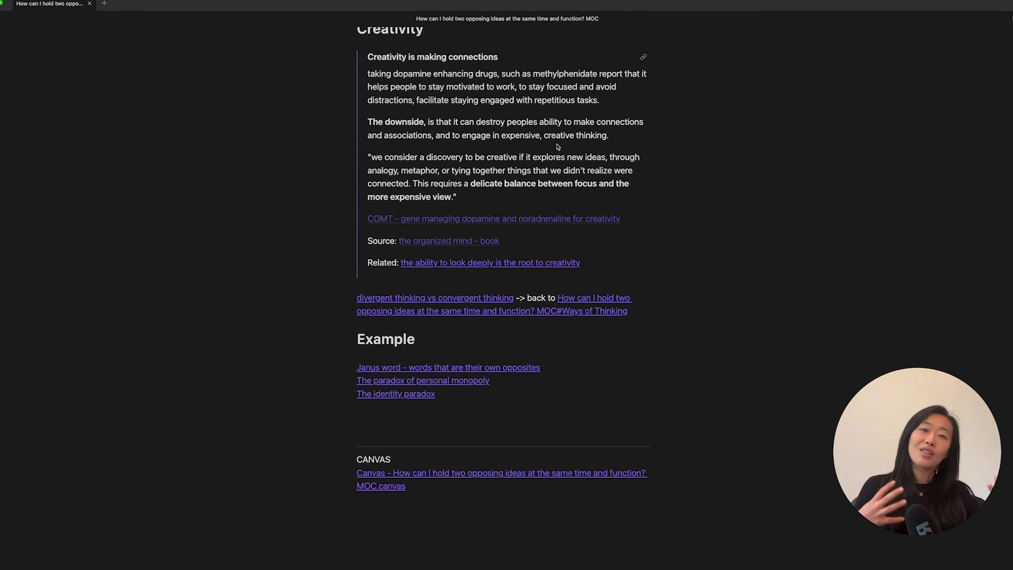
scroll(559, 151, "down", 5)
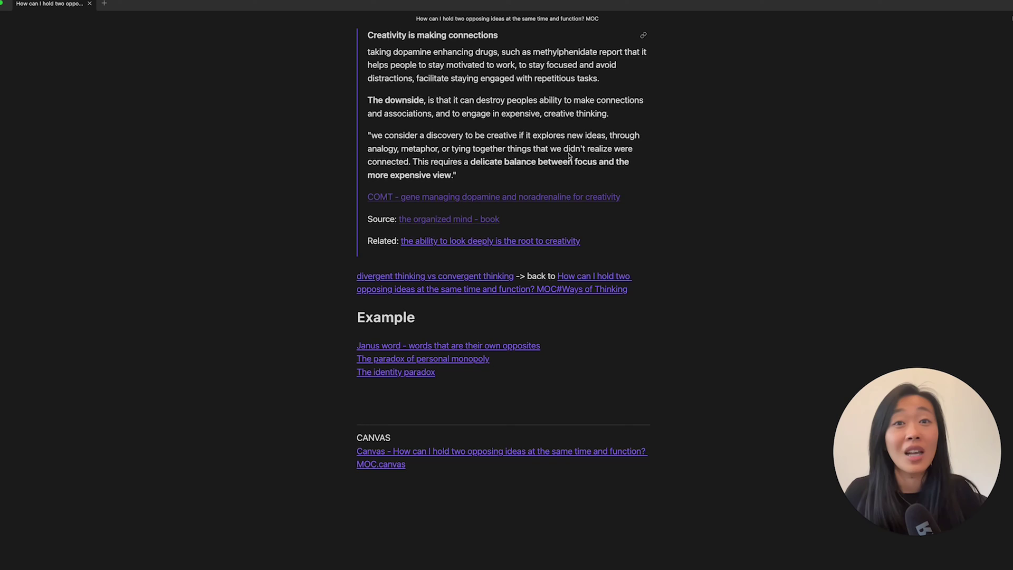
scroll(566, 160, "down", 1)
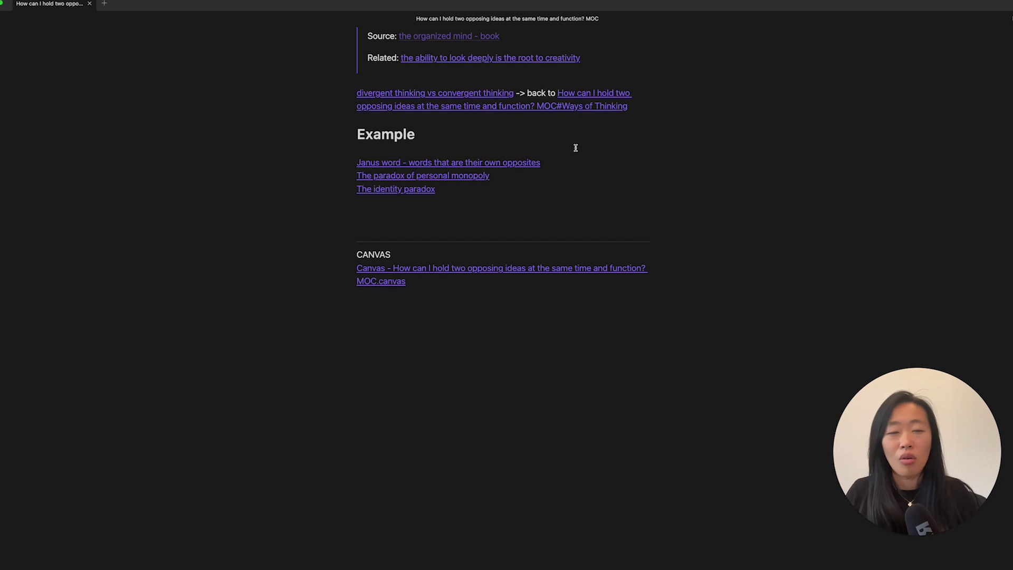
scroll(576, 147, "up", 7)
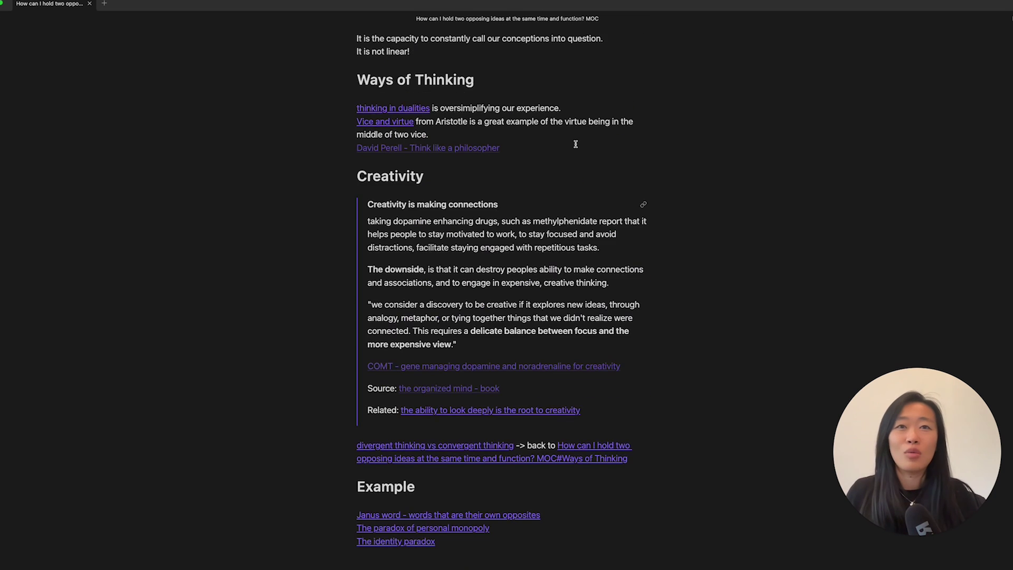
Scroll back up to the top of the opposing-ideas MOC note
scroll(576, 144, "up", 15)
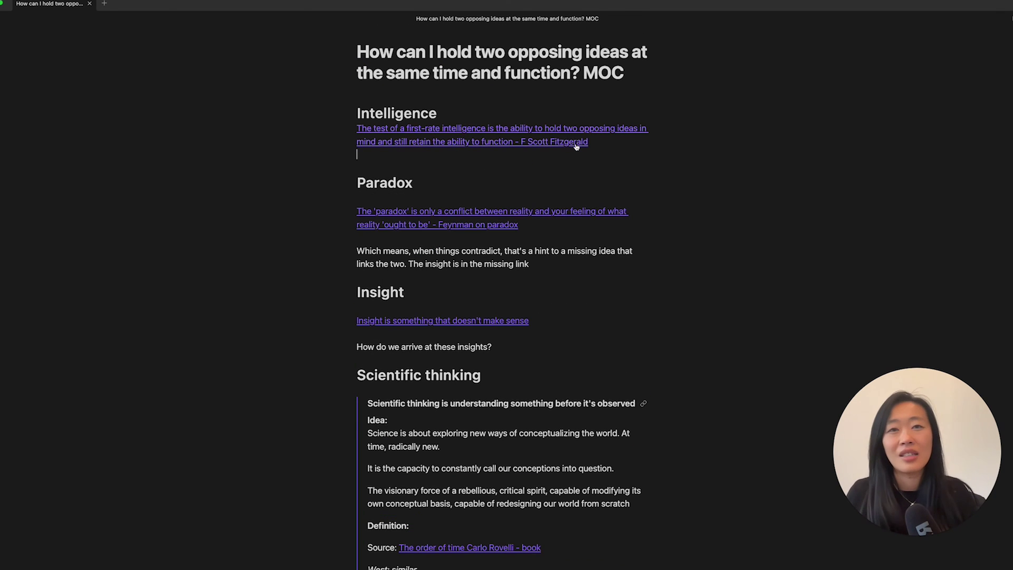